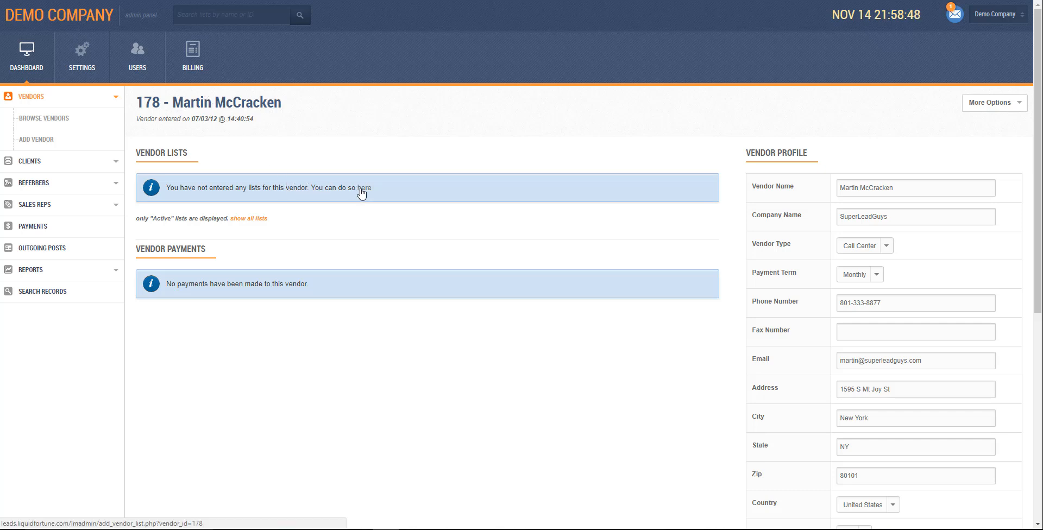
Start a new list for the open vendor and name it Work From Home Buyers
click(973, 109)
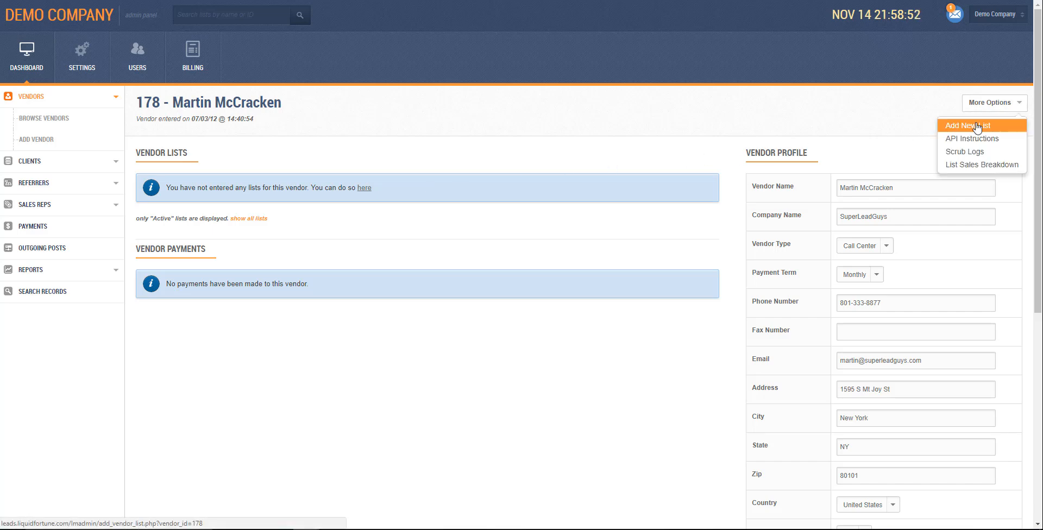
click(976, 124)
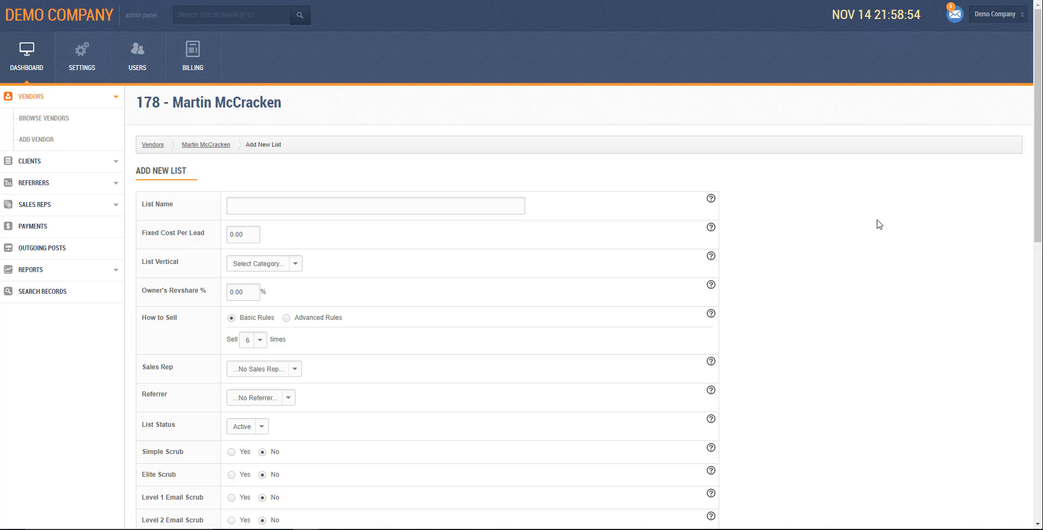
scroll(878, 223, down, 1)
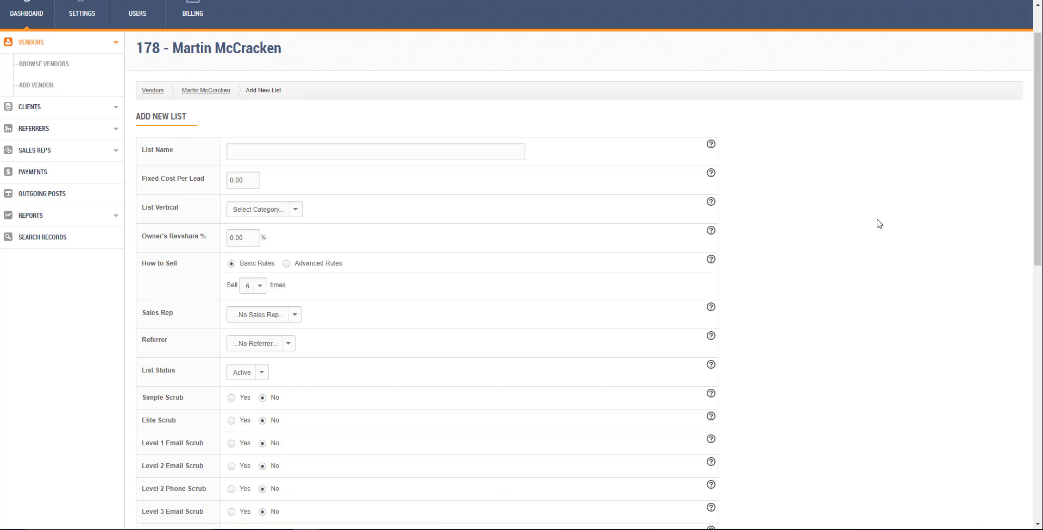
scroll(879, 223, down, 1)
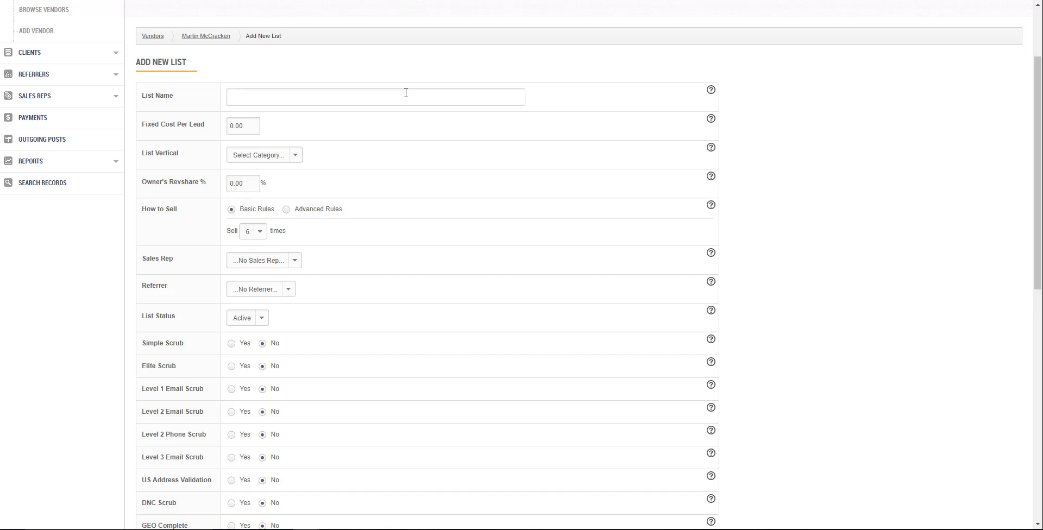
text(Work From Home Buyer)
Set the list's fixed cost per lead to 0.50 and its vertical to Biz Opp
click(256, 127)
key(BackSpace)
key(BackSpace)
text(59)
key(BackSpace)
text(0)
click(297, 157)
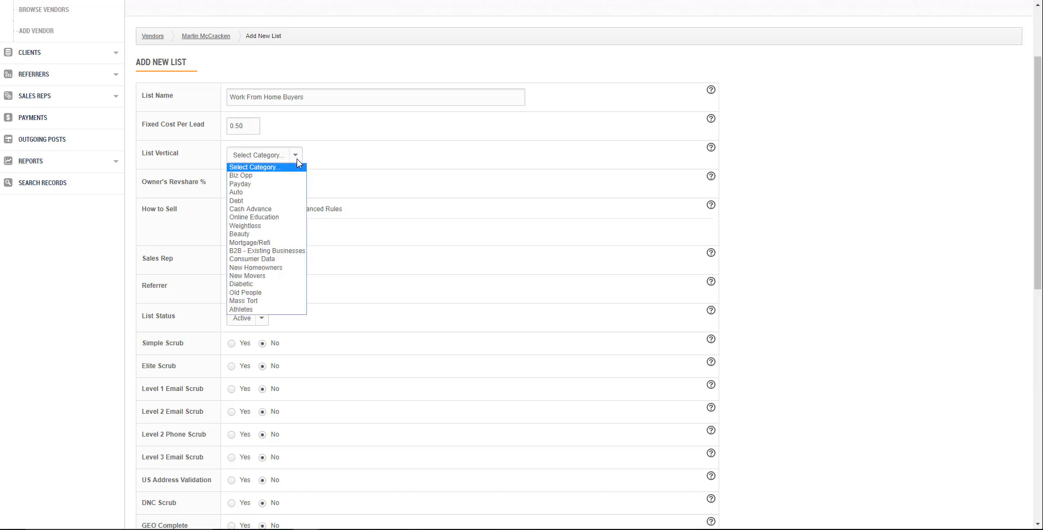
click(292, 176)
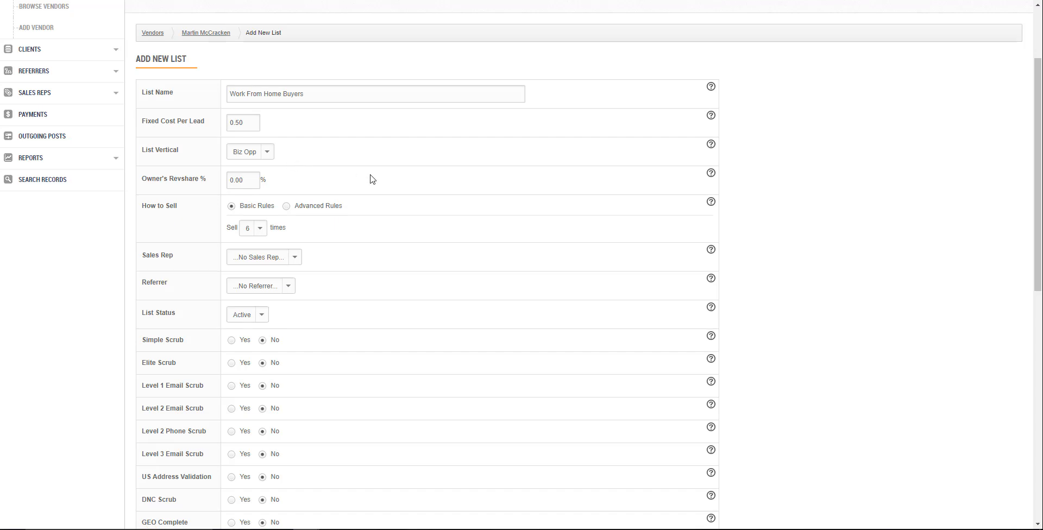
Switch the selling method to Advanced Rules and make Position #1 lock the lead for 3 days
scroll(370, 178, down, 2)
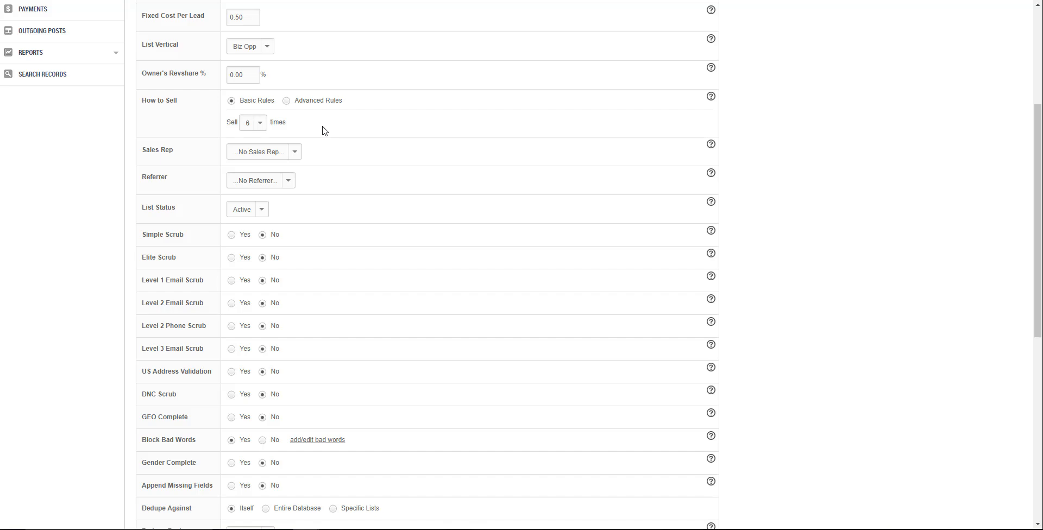
click(261, 124)
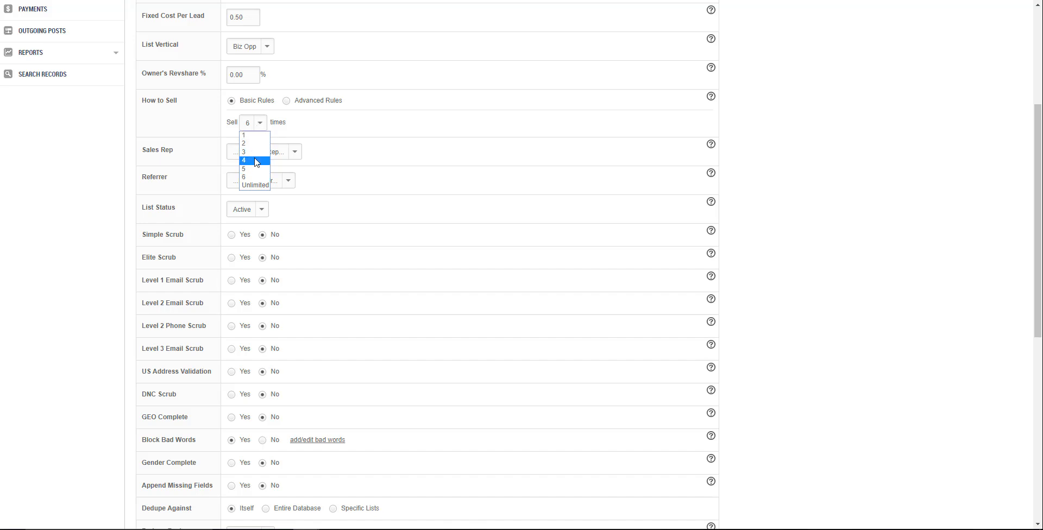
click(308, 150)
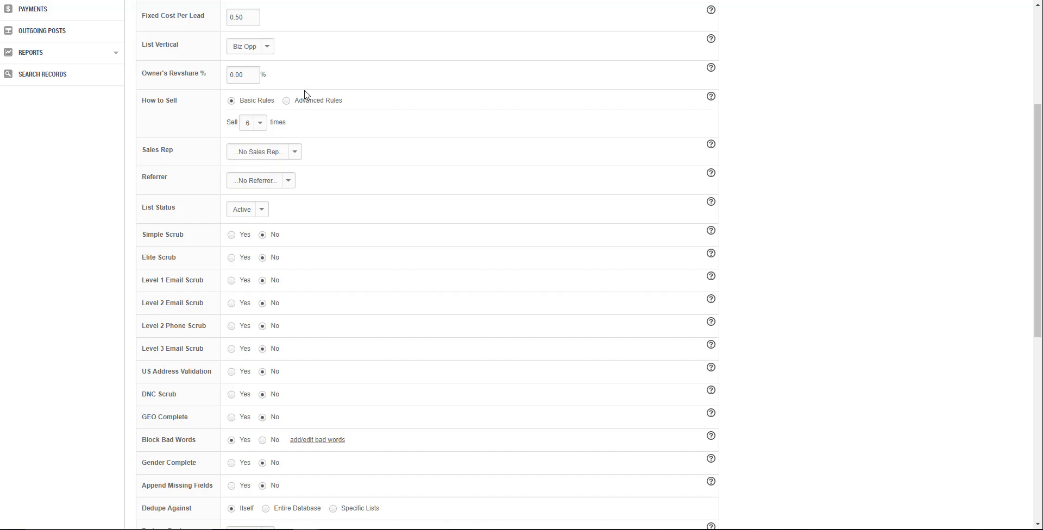
click(287, 101)
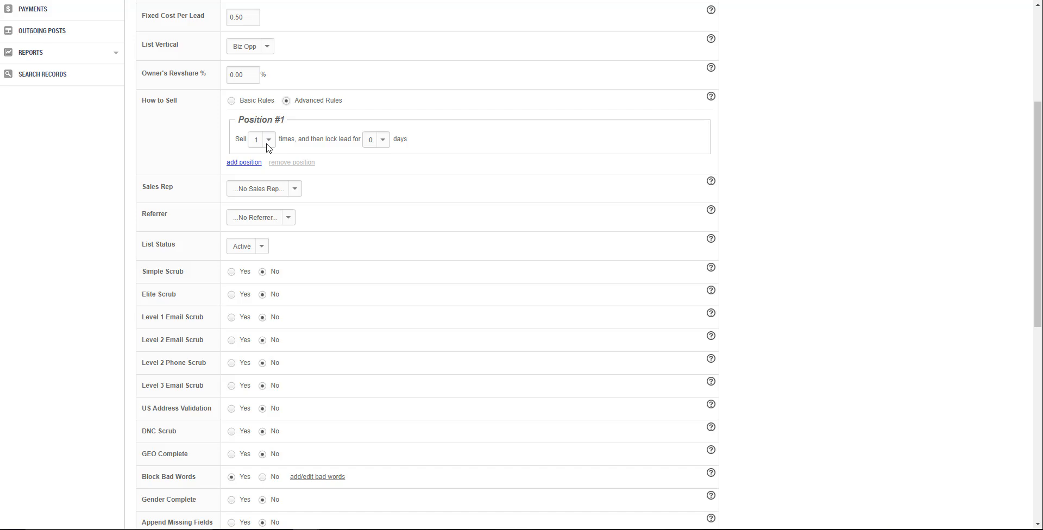
click(382, 140)
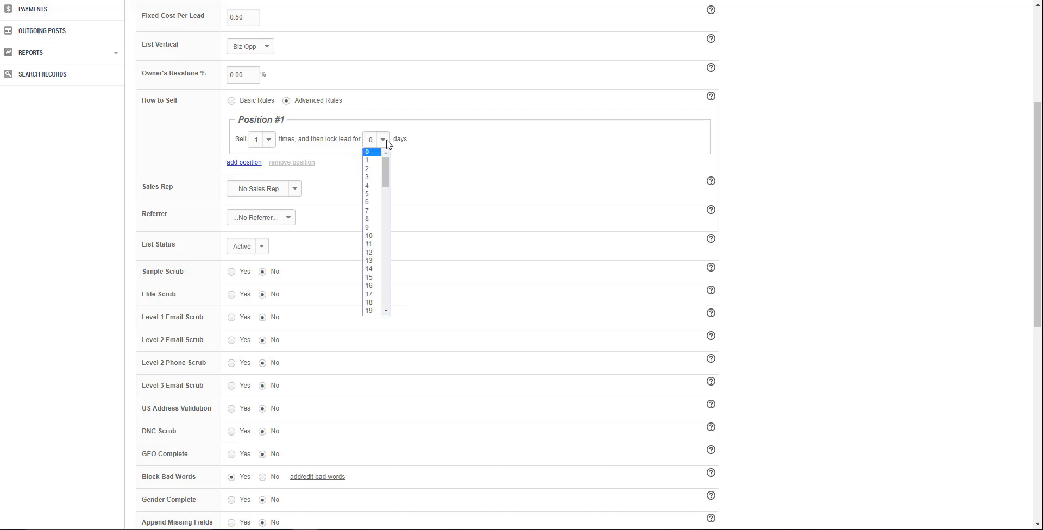
click(378, 179)
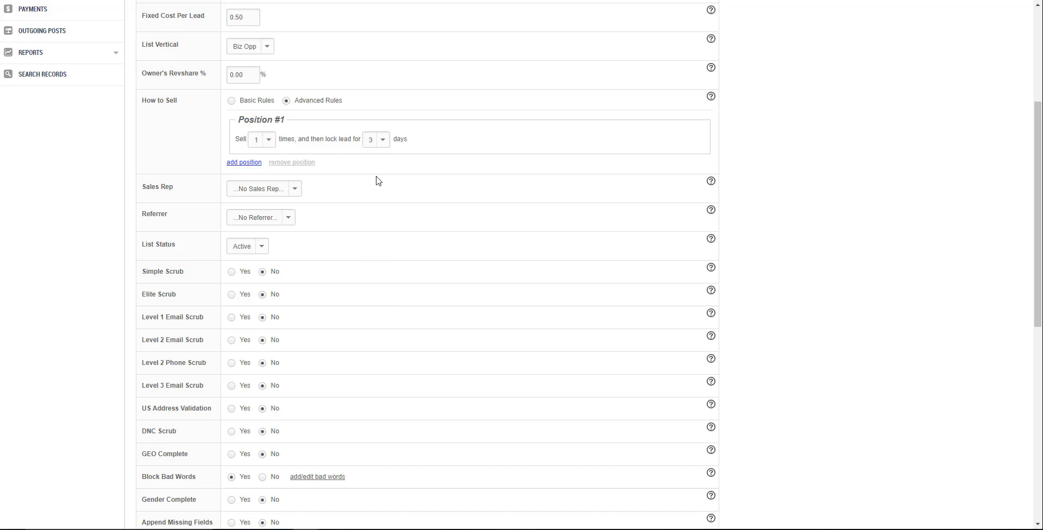
Add a second selling position with a 3-day lead lock and a third position that sells Unlimited times
click(256, 163)
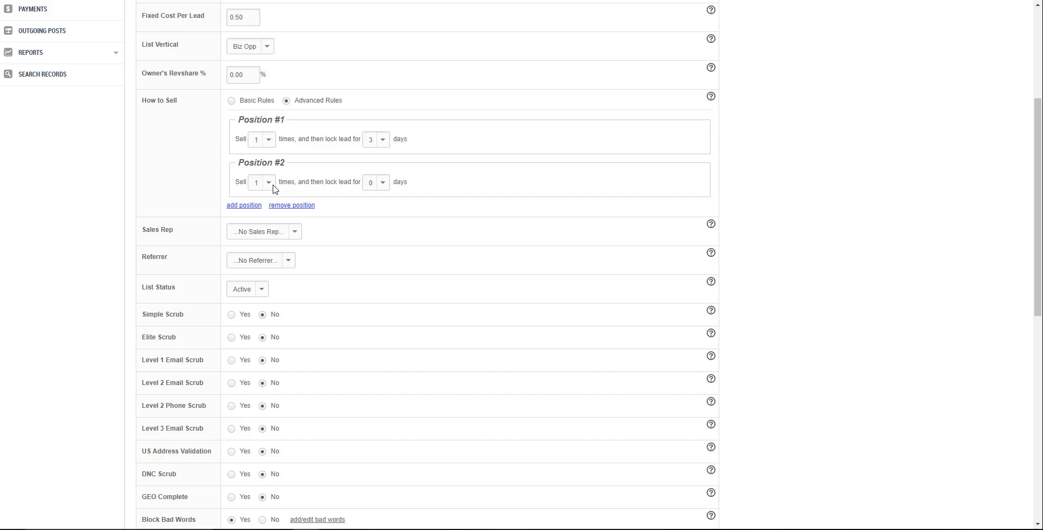
click(383, 183)
click(377, 222)
click(257, 207)
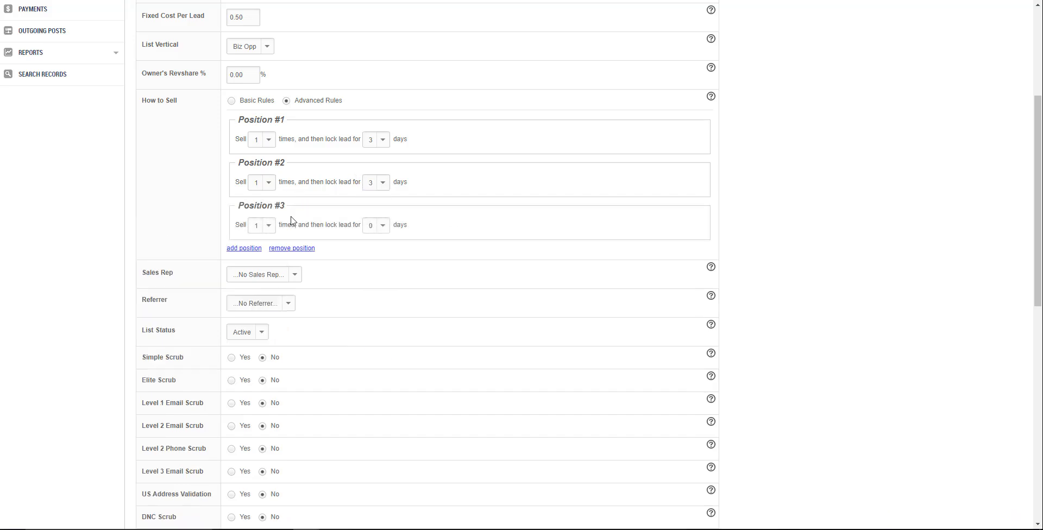
click(268, 226)
click(268, 322)
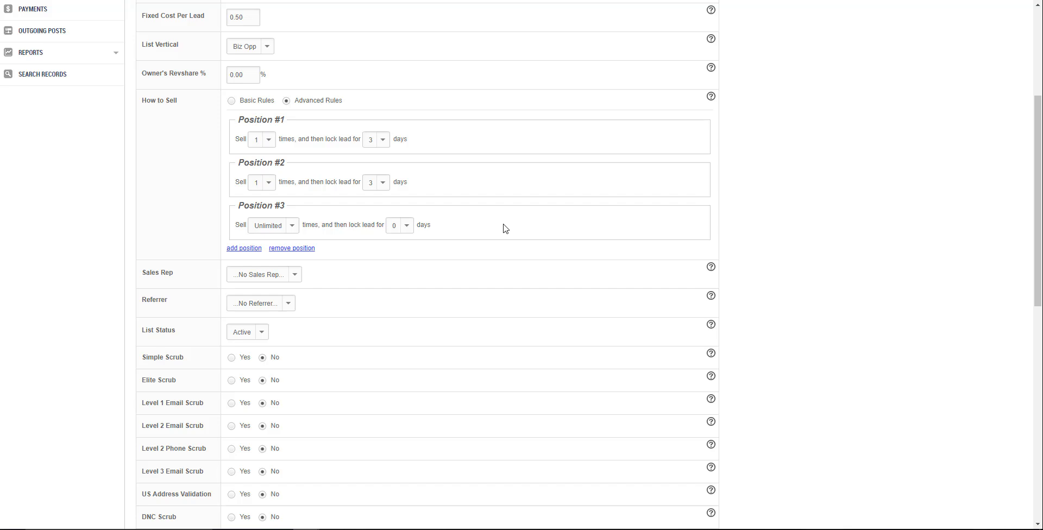
Enable Simple Scrub and Elite Scrub for the new list
scroll(504, 228, down, 3)
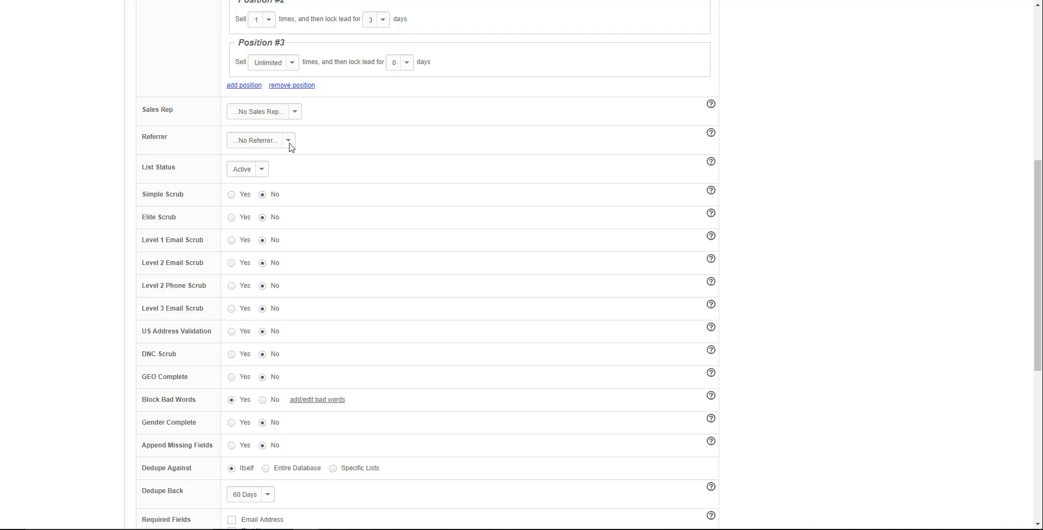
click(262, 171)
click(263, 171)
scroll(361, 168, down, 2)
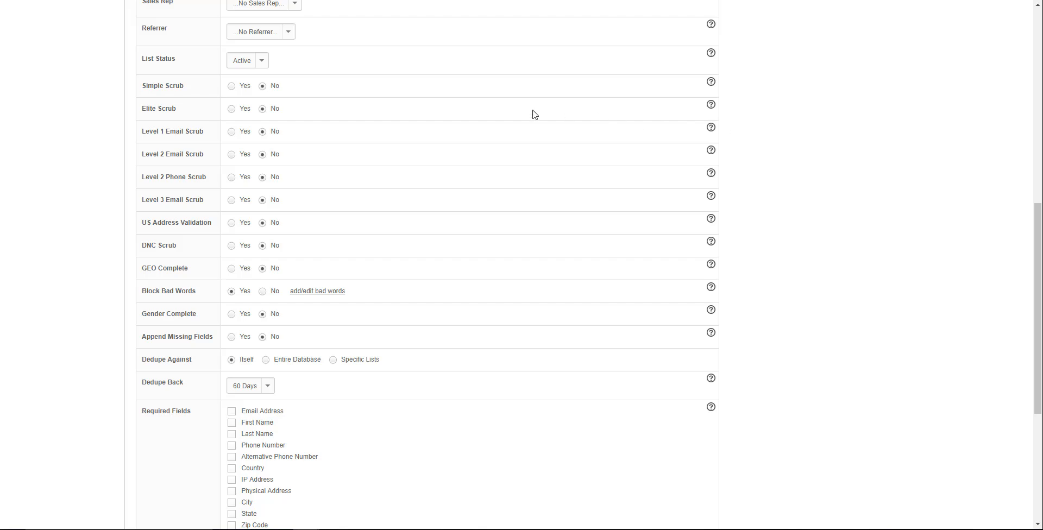
click(232, 87)
click(231, 109)
Enable US Address Validation, DNC Scrub, GEO Complete, Gender Complete and Append Missing Fields for the list
scroll(322, 212, down, 1)
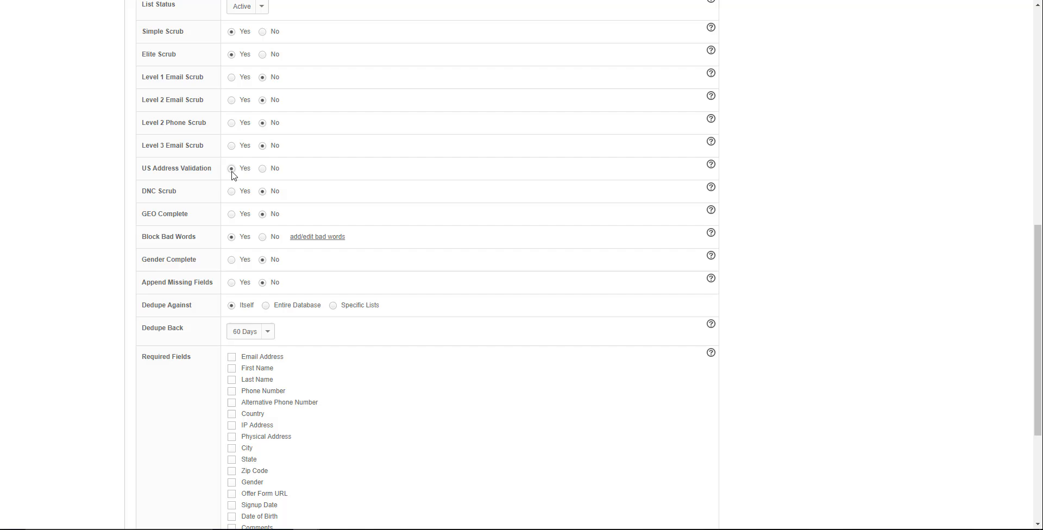
click(232, 192)
click(233, 215)
click(232, 261)
scroll(500, 226, down, 2)
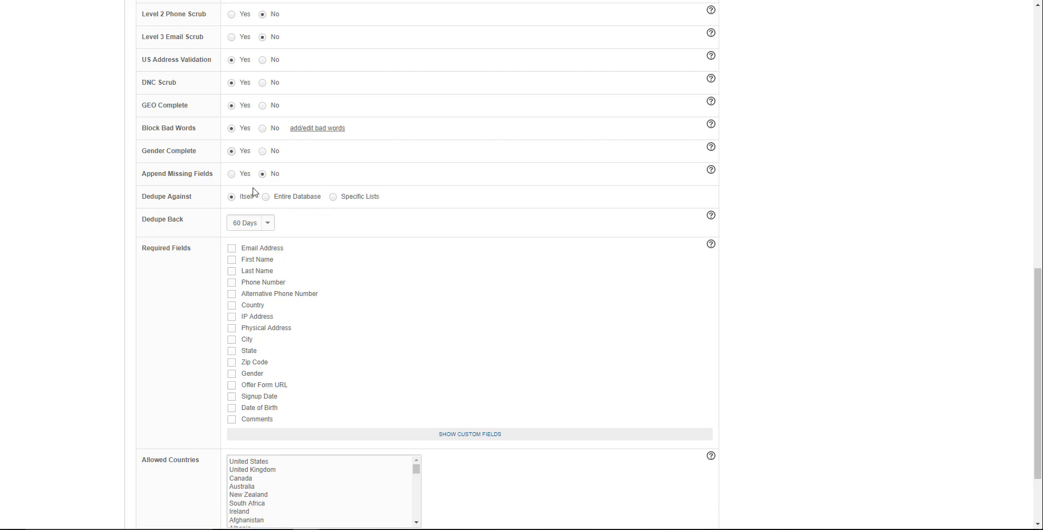
click(232, 174)
Set the dedupe period to 60 Days and dedupe the list against Specific Lists
click(272, 224)
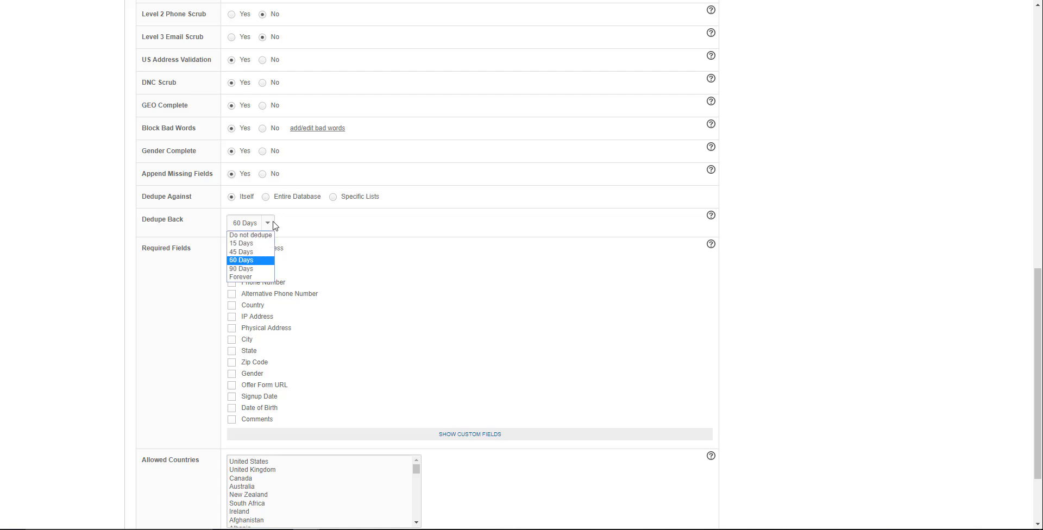
click(282, 256)
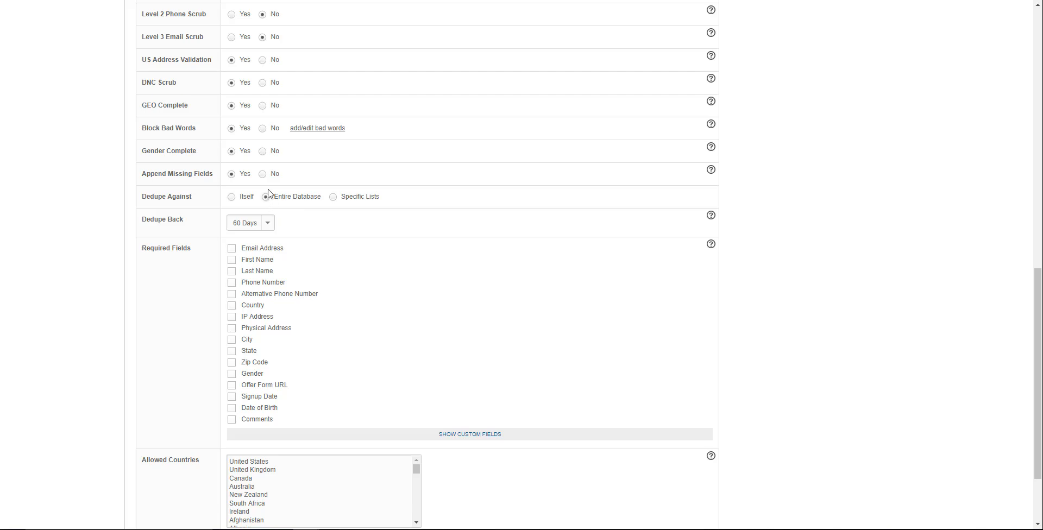
click(268, 224)
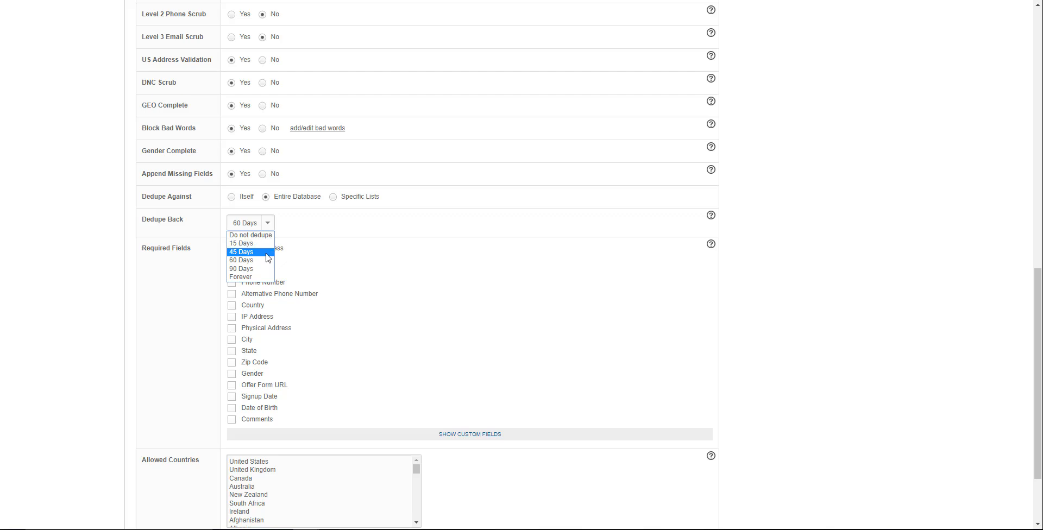
click(247, 260)
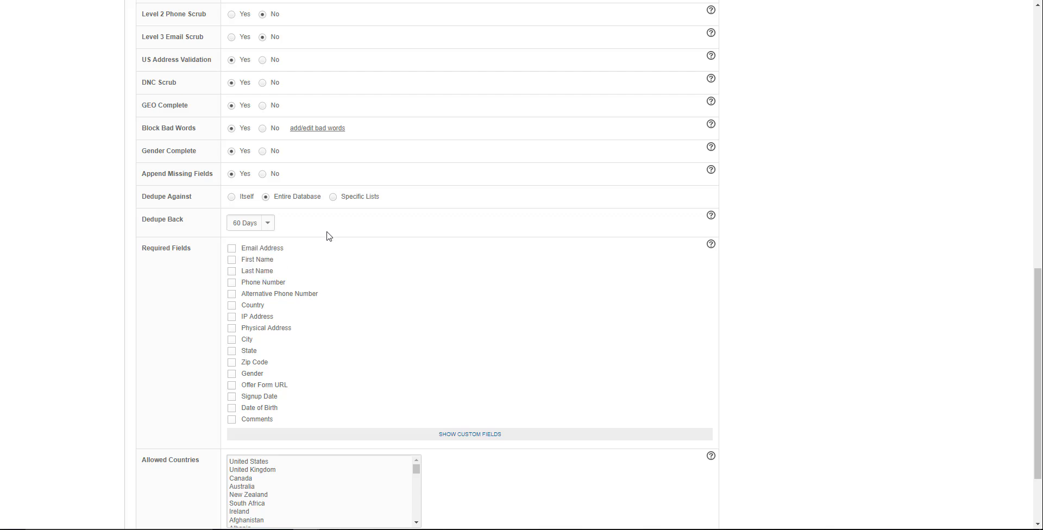
click(334, 198)
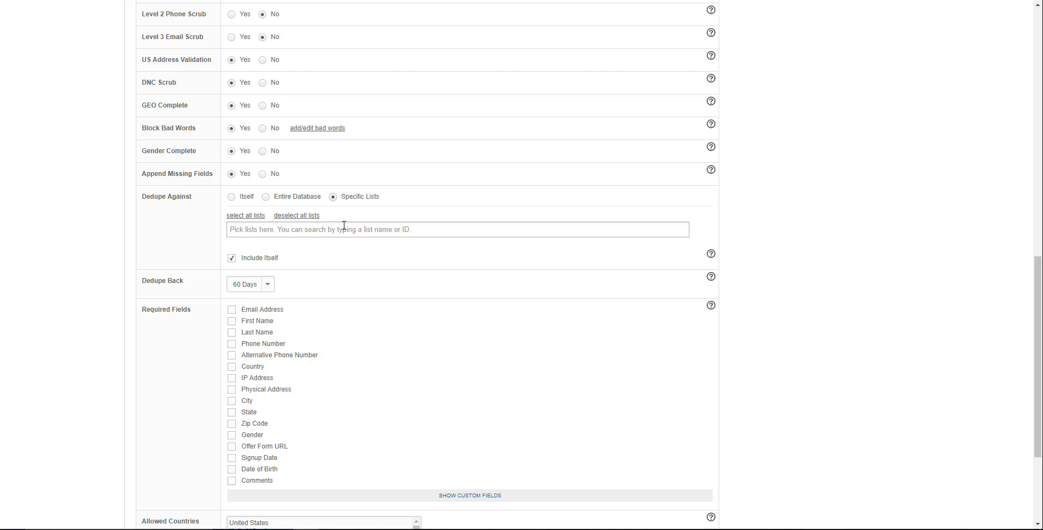
Make Email Address, First Name, Country and IP Address required fields for the list
scroll(398, 263, down, 3)
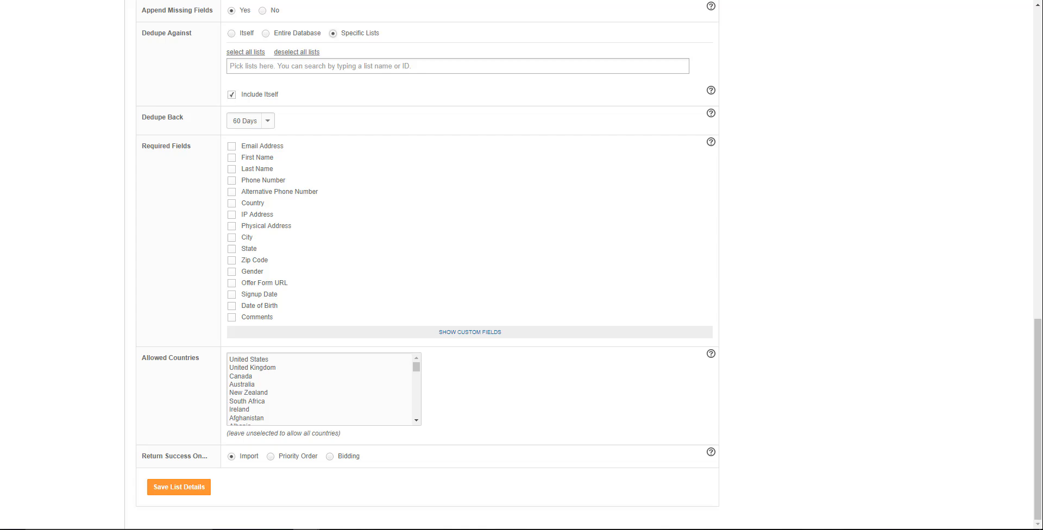
click(232, 146)
click(232, 158)
click(232, 203)
click(232, 215)
Allow the United States, United Kingdom, Canada, Australia and New Zealand, and set the list to return success on Bidding
click(306, 361)
drag(306, 363, 282, 395)
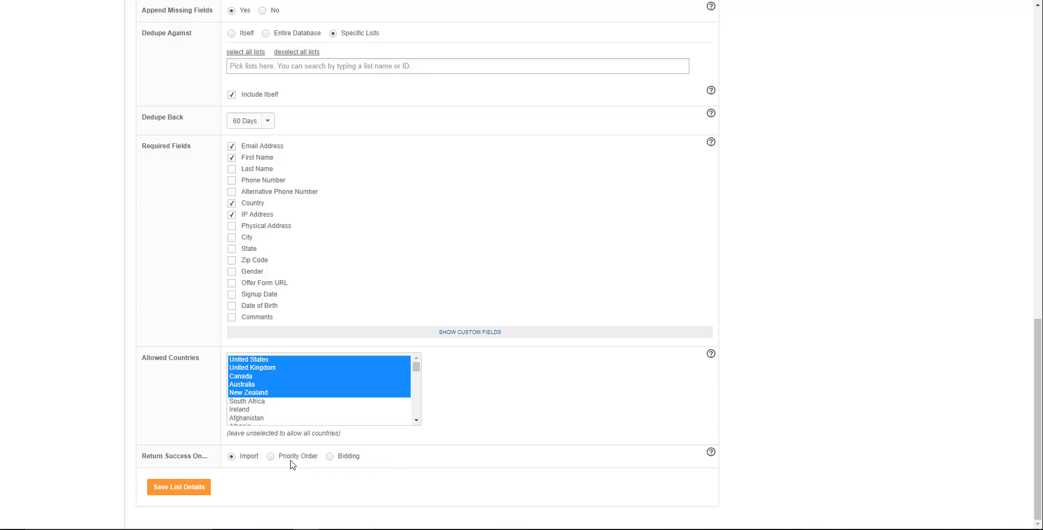
click(270, 457)
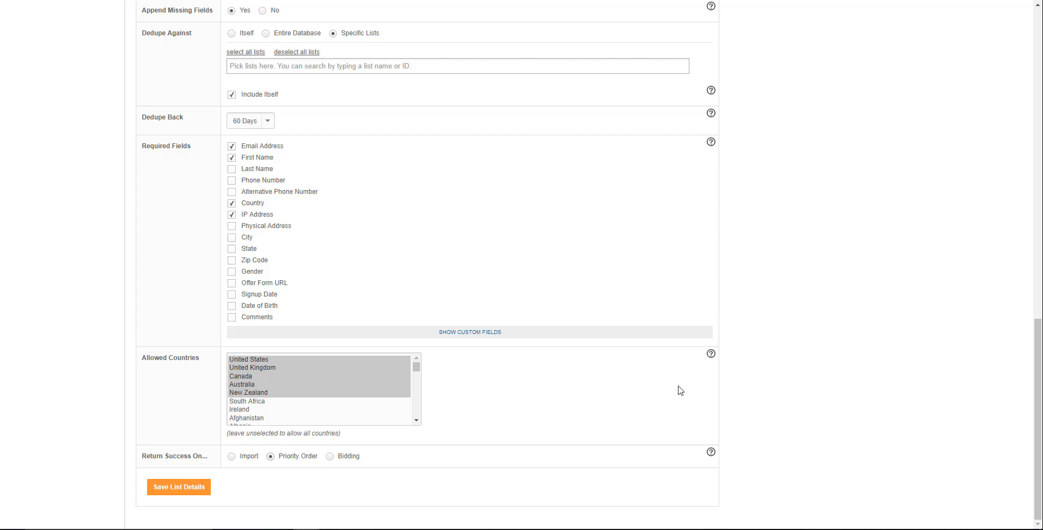
click(330, 456)
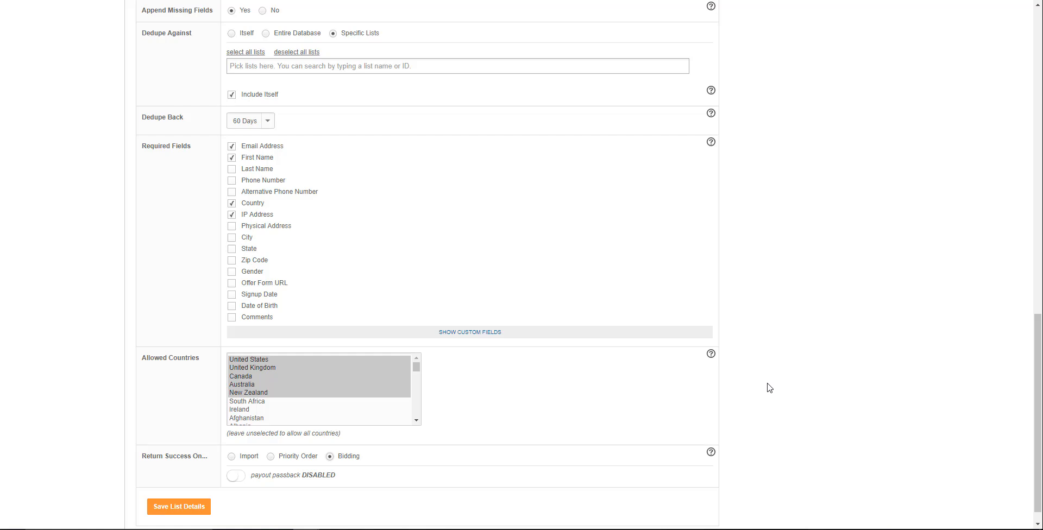
scroll(770, 388, up, 20)
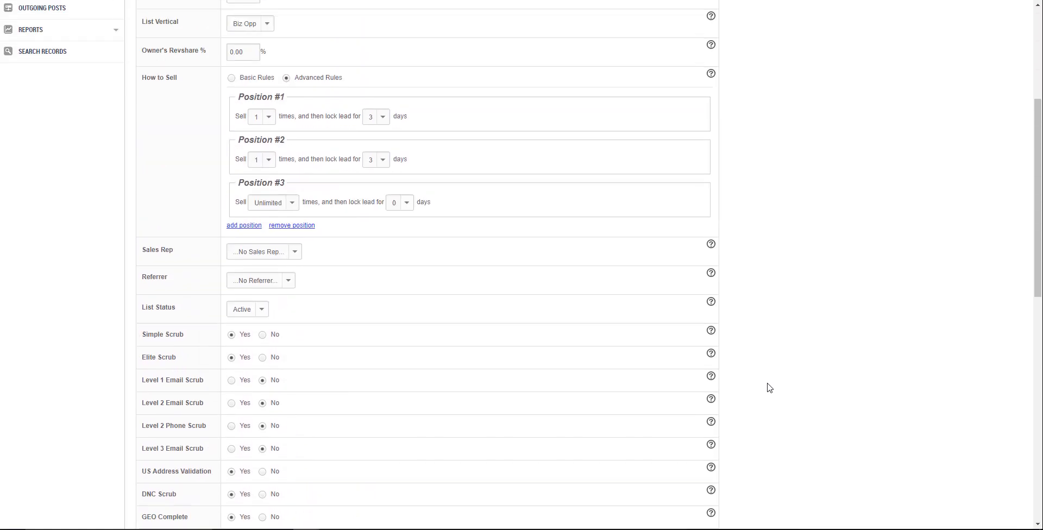